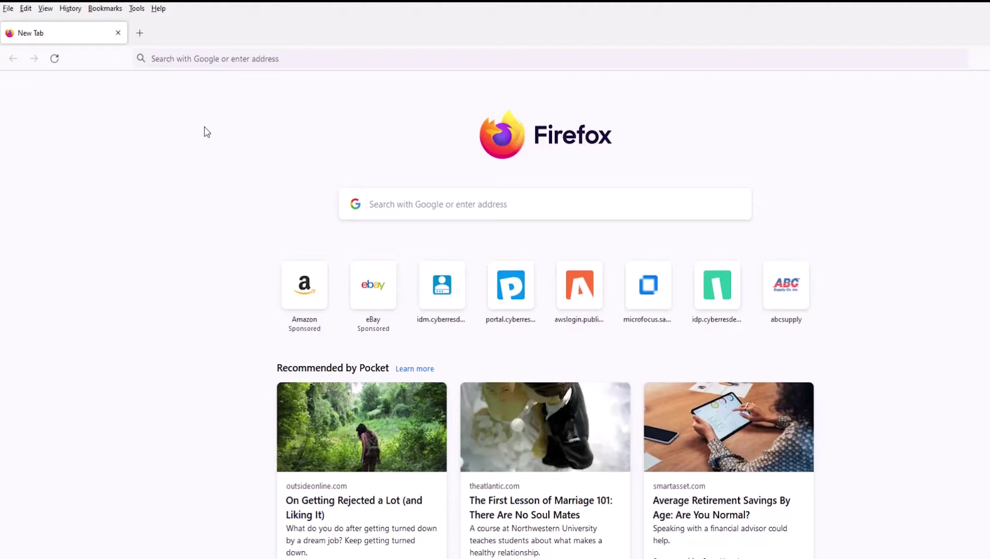
- Paste the copied SSPR new user registration address into the address bar to load it
right_click(248, 55)
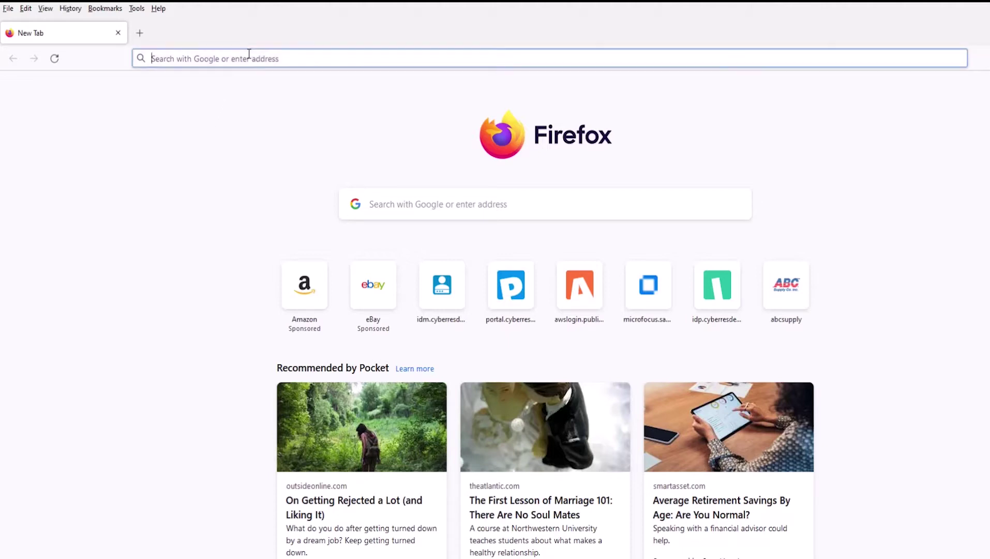
- Enter the user's e-mail, first name, last name and an initial new password in the registration form
click(277, 161)
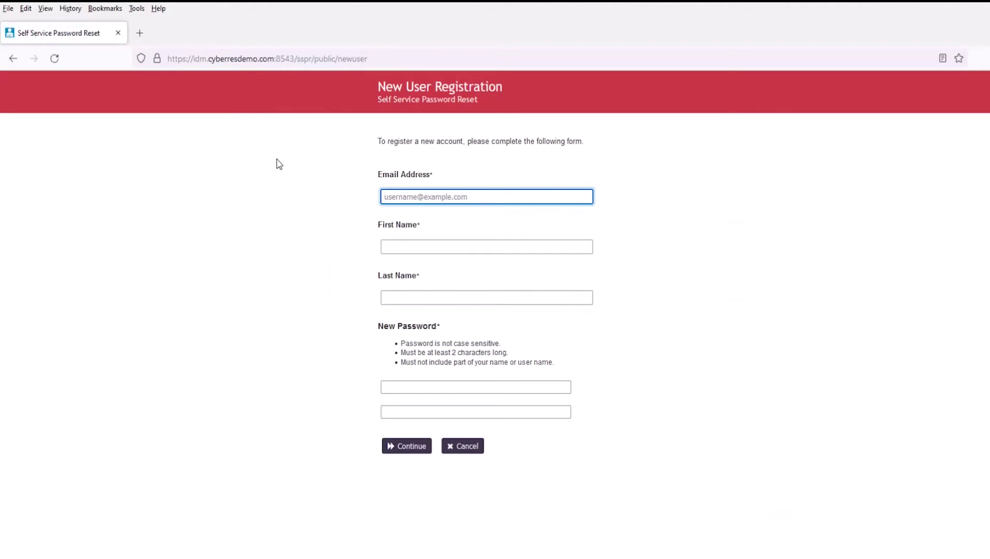
text(k)
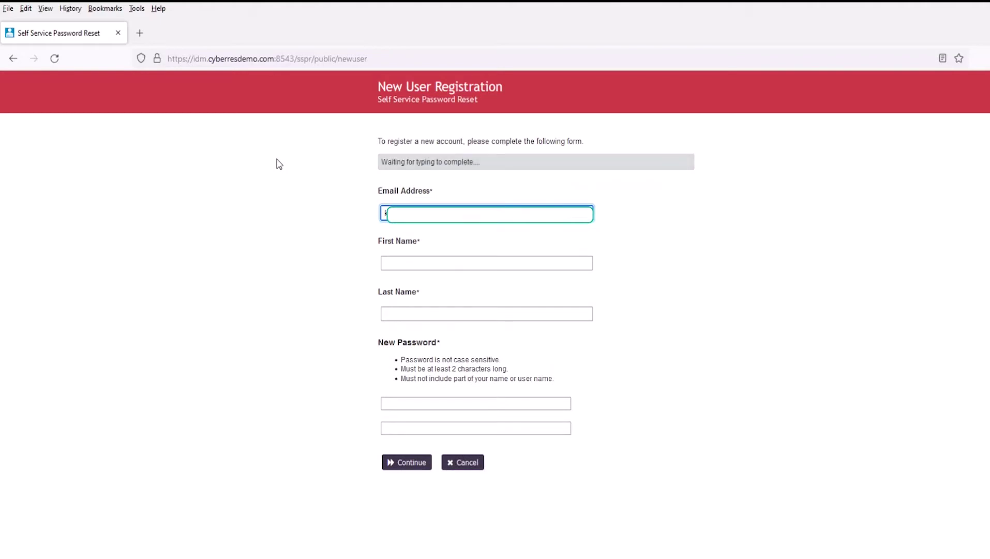
key(Tab)
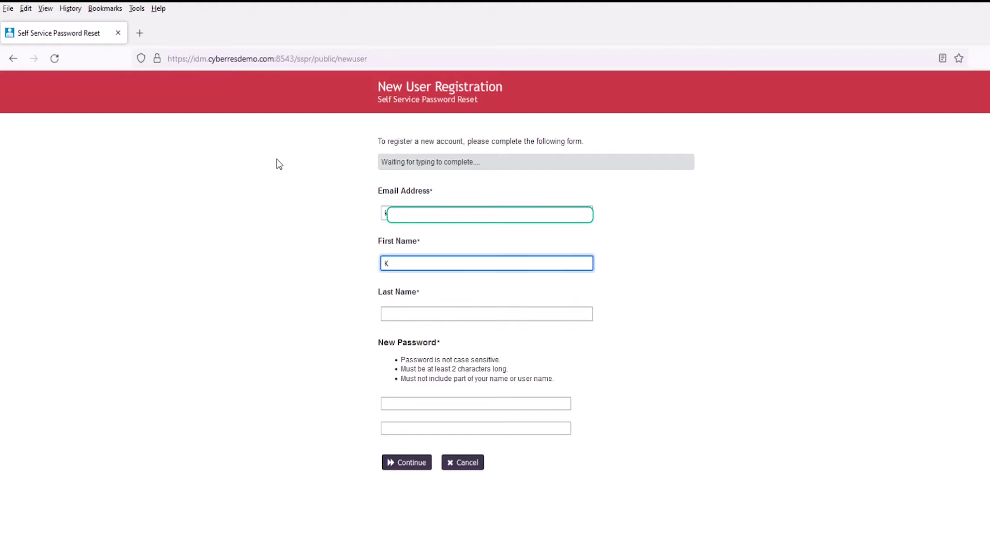
key(Tab)
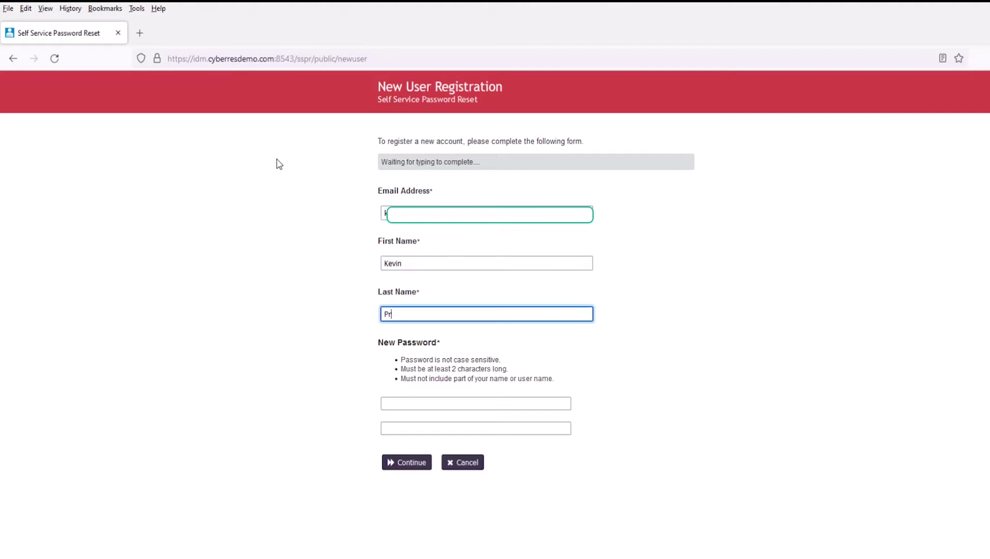
key(Tab)
text(••)
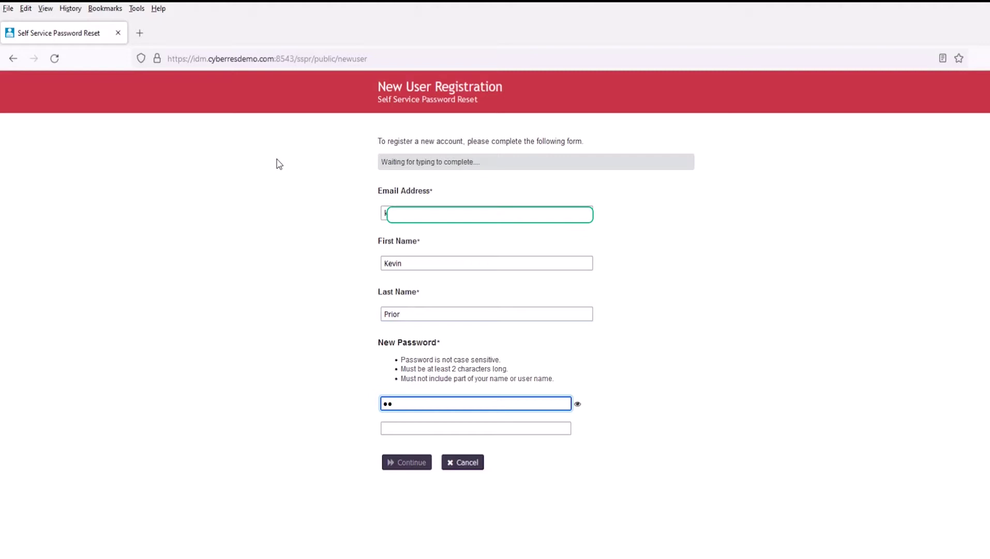
text(••••••)
key(Tab)
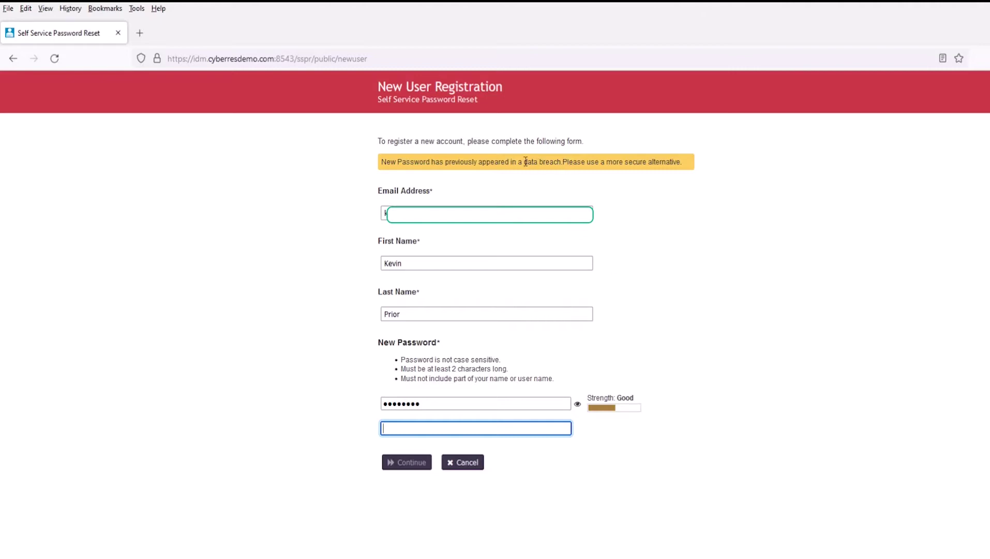
- Check the data-breach warning and briefly show the entered password in plain text
drag(524, 162, 557, 161)
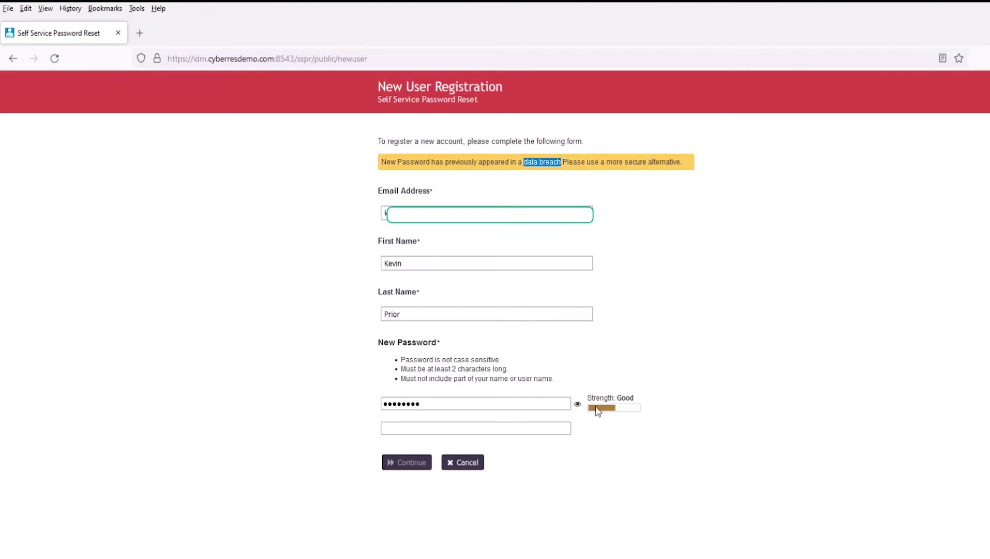
click(578, 405)
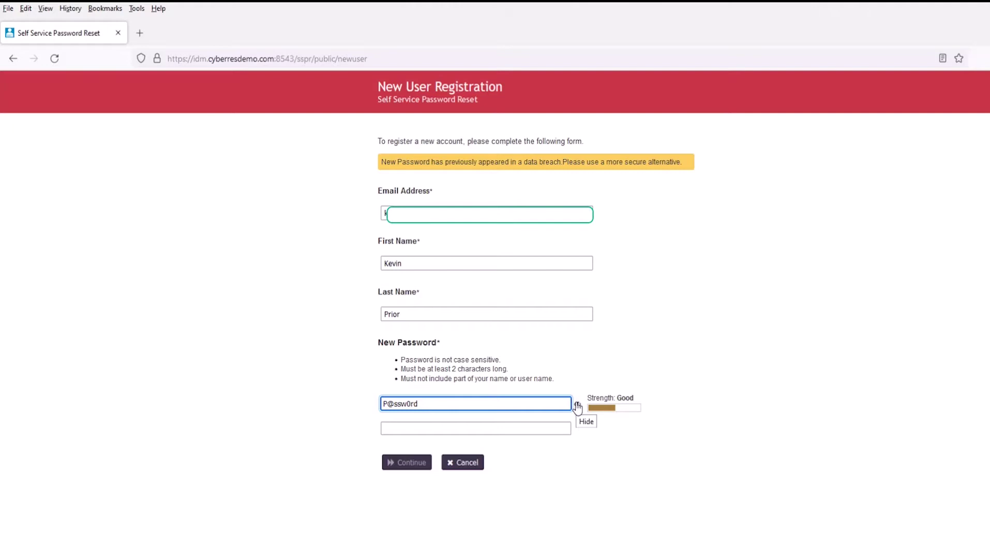
click(578, 406)
- Replace it with a stronger password, confirm it, and submit the registration form
double_click(535, 405)
text(••••••)
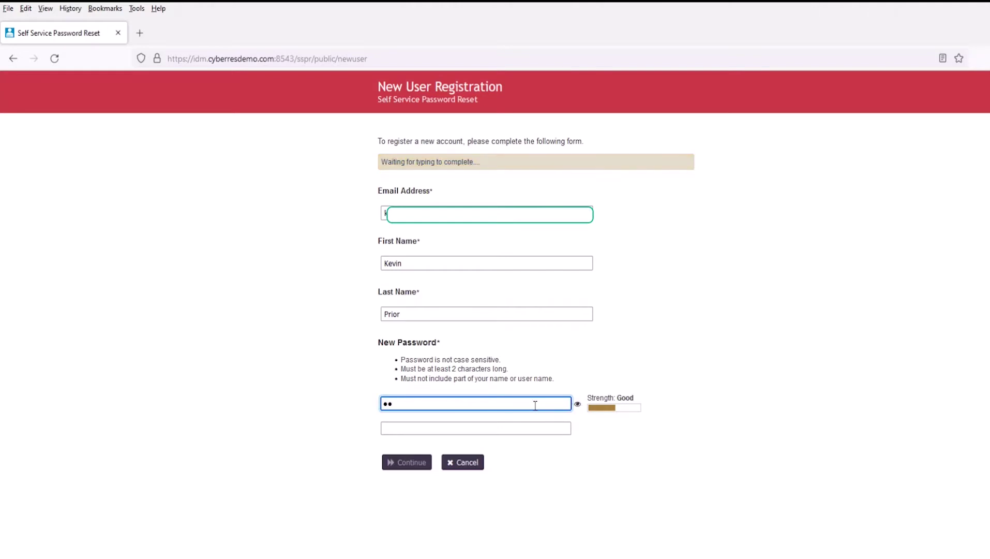
text(•••)
key(Tab)
text(•••)
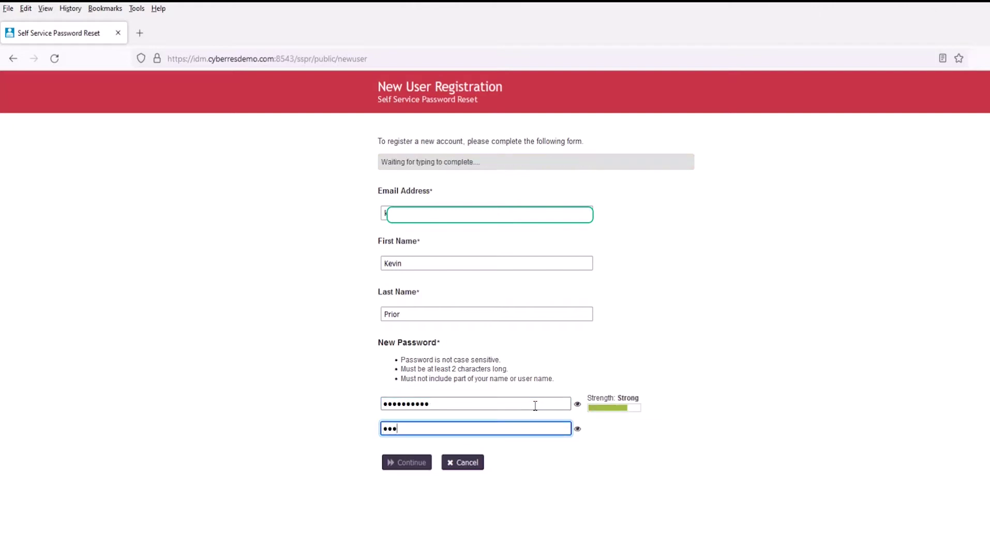
text(••••••)
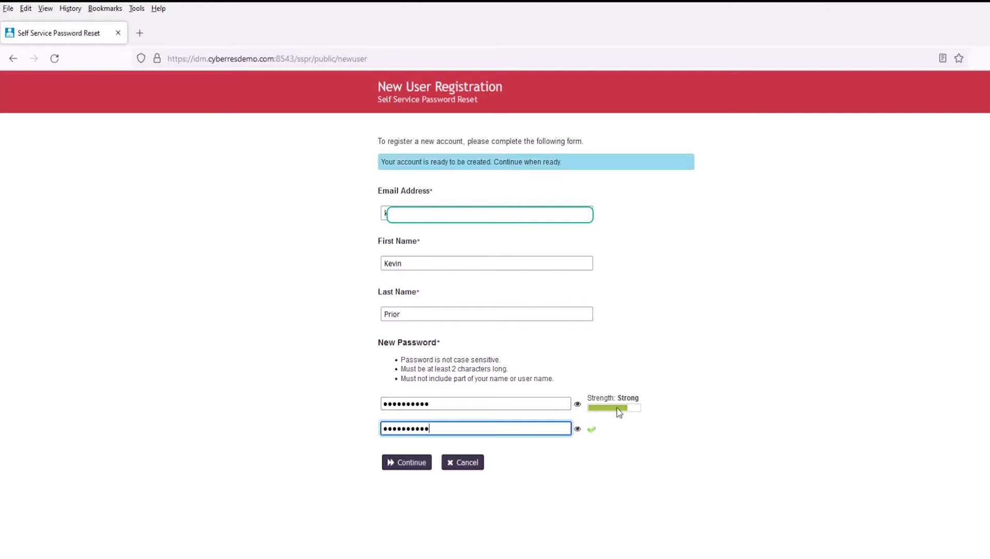
click(405, 466)
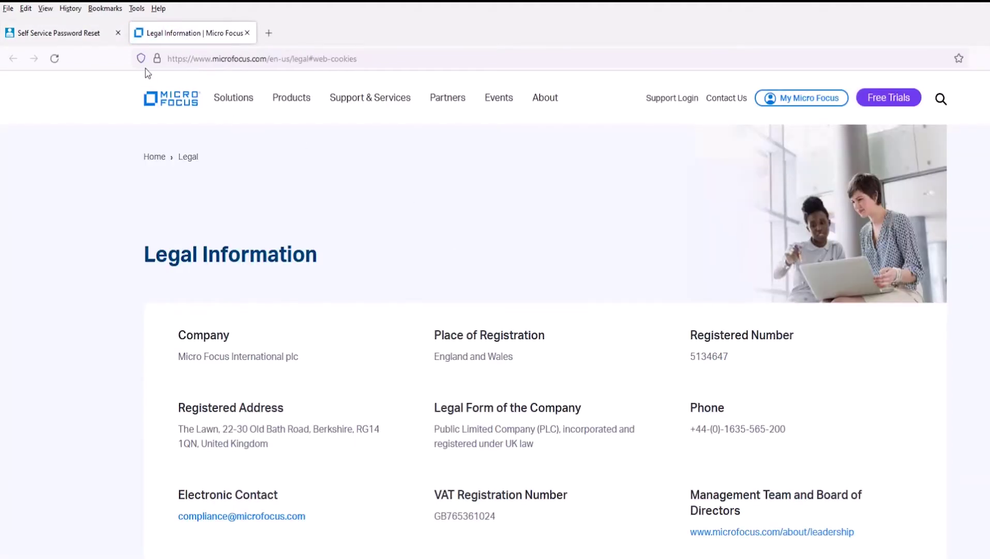
- Close the Legal Information tab, agree to the identity-proofing consent, and continue to verification
click(249, 34)
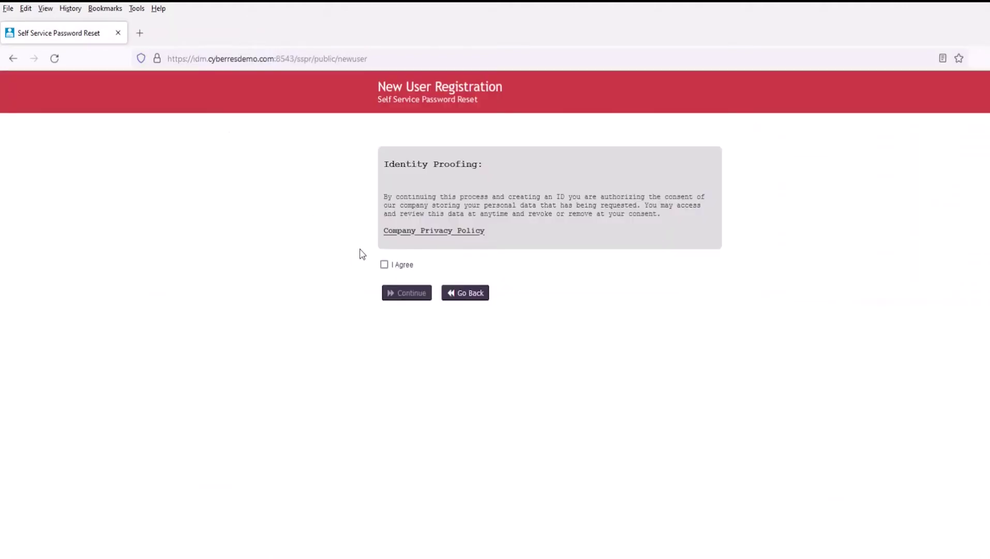
click(384, 264)
click(403, 293)
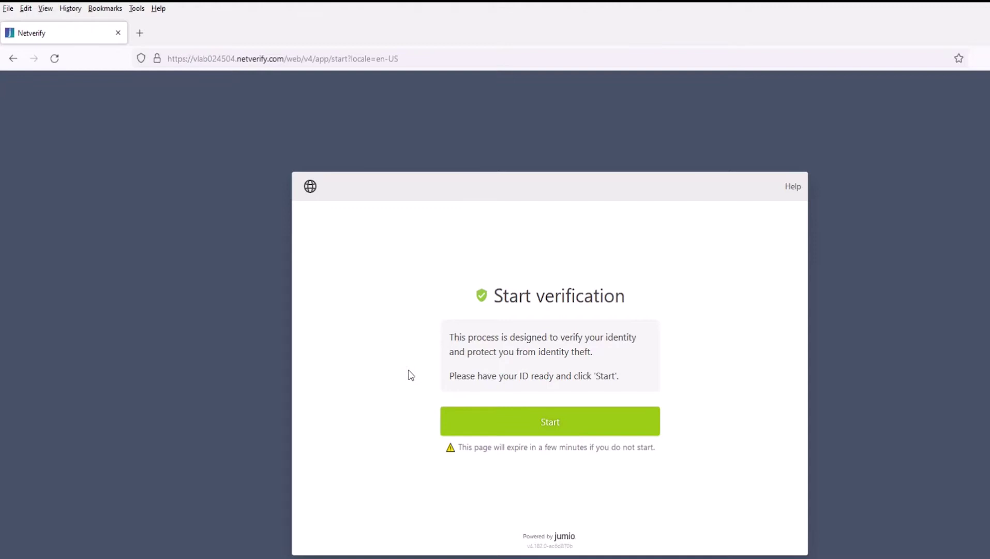
- Start Jumio verification and upload and confirm license-front.jpg from this device
click(553, 429)
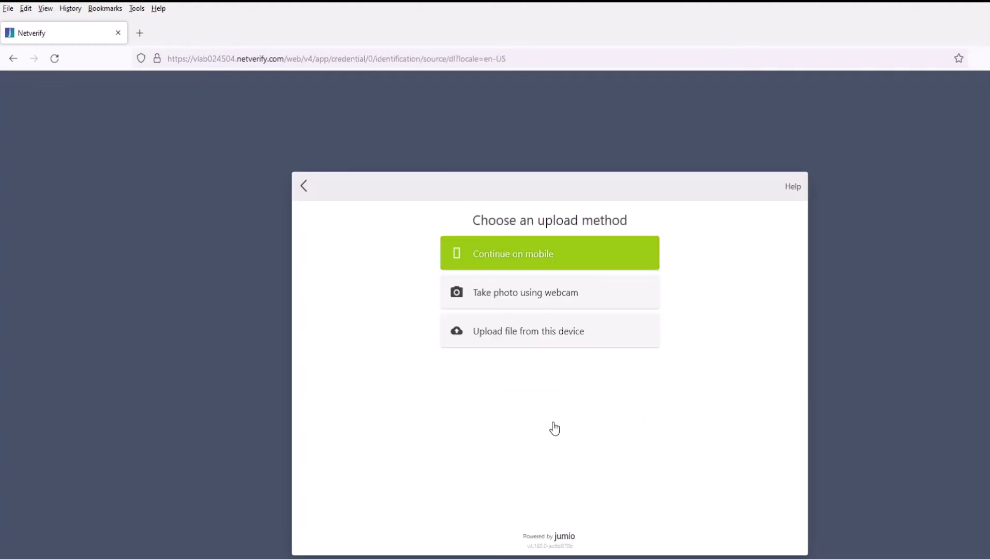
click(547, 340)
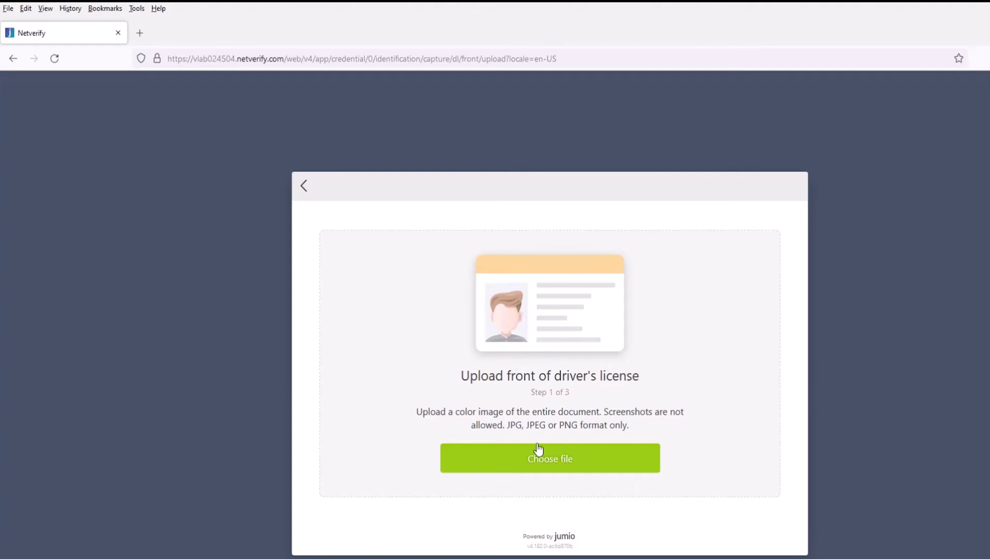
click(544, 468)
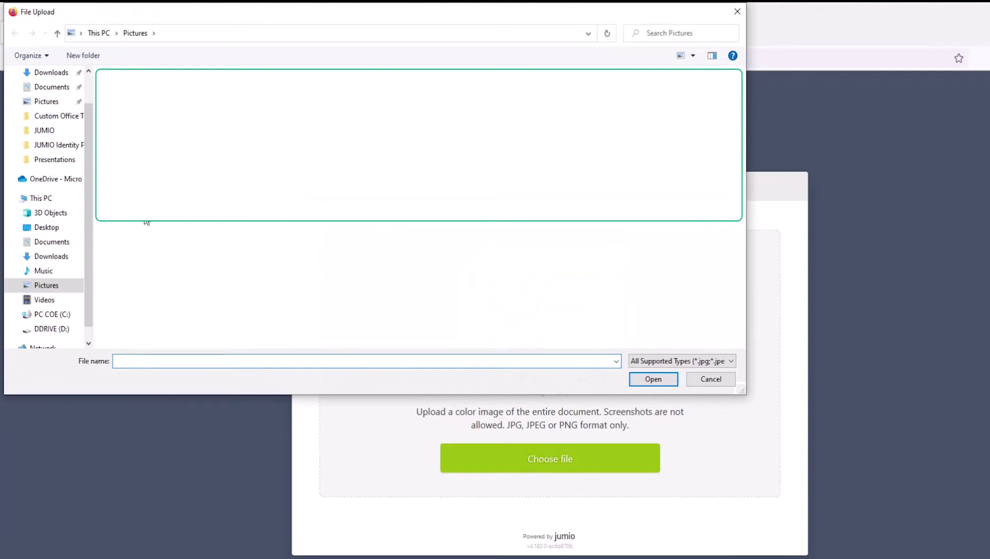
text(license-front.jpg)
click(654, 382)
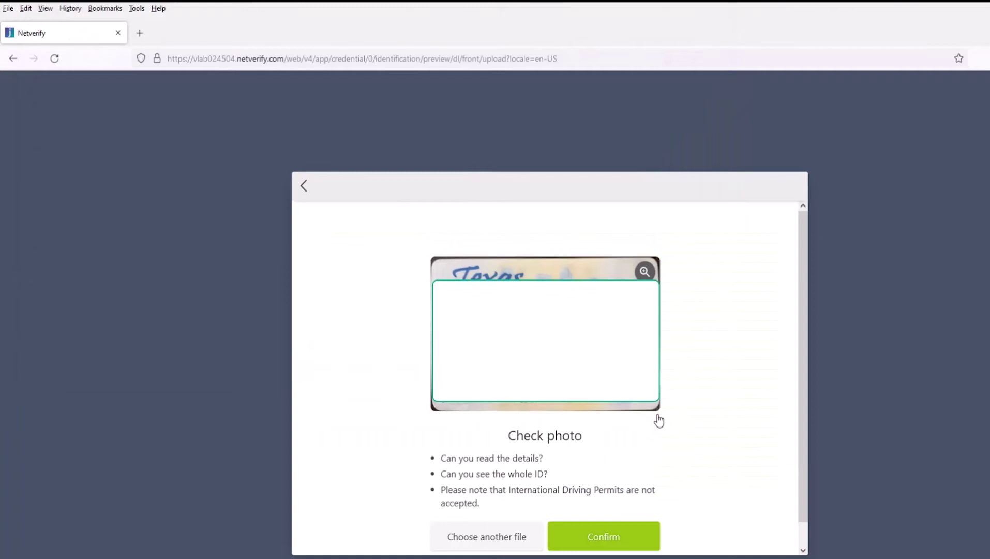
click(640, 530)
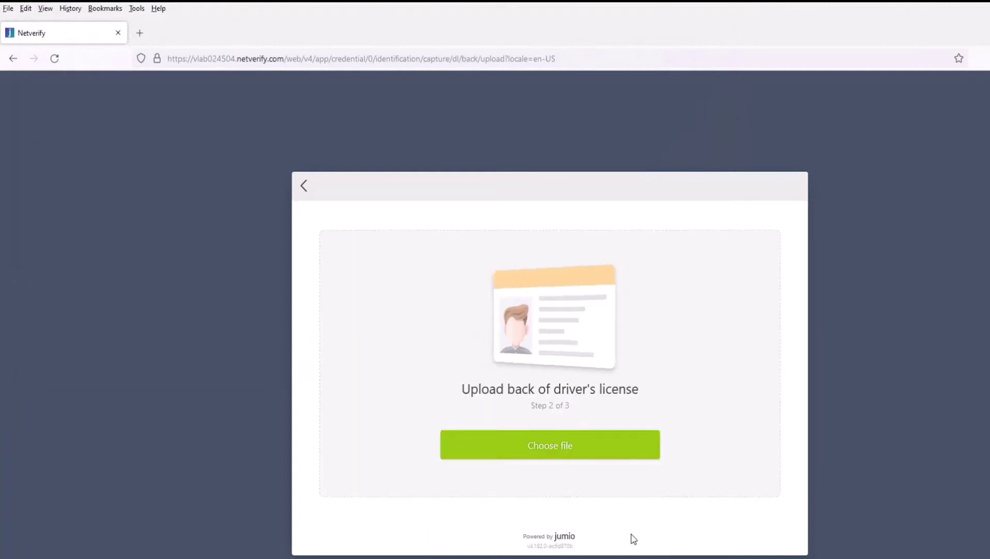
- Upload license-back.jpg as the back of the driver's license
click(551, 445)
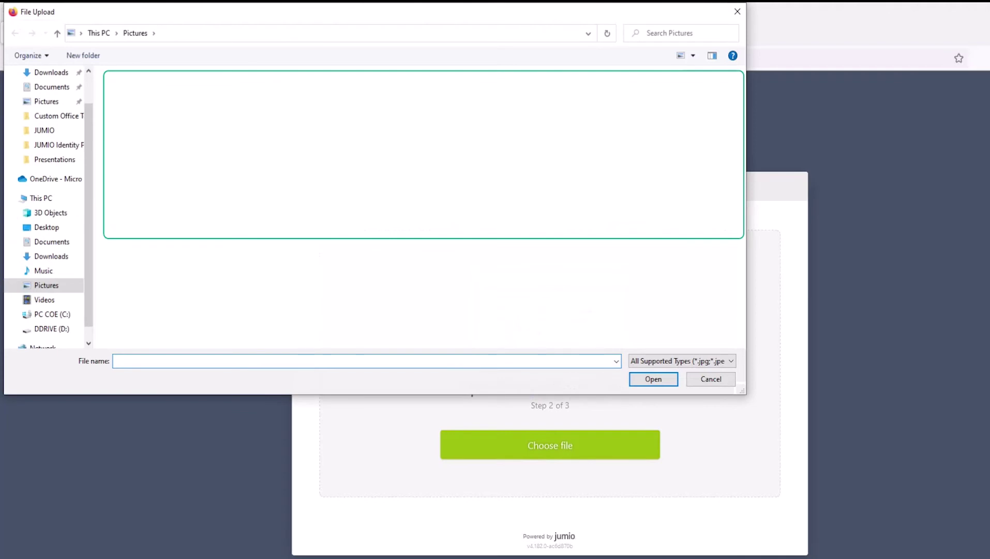
text(license-back.jpg)
click(654, 379)
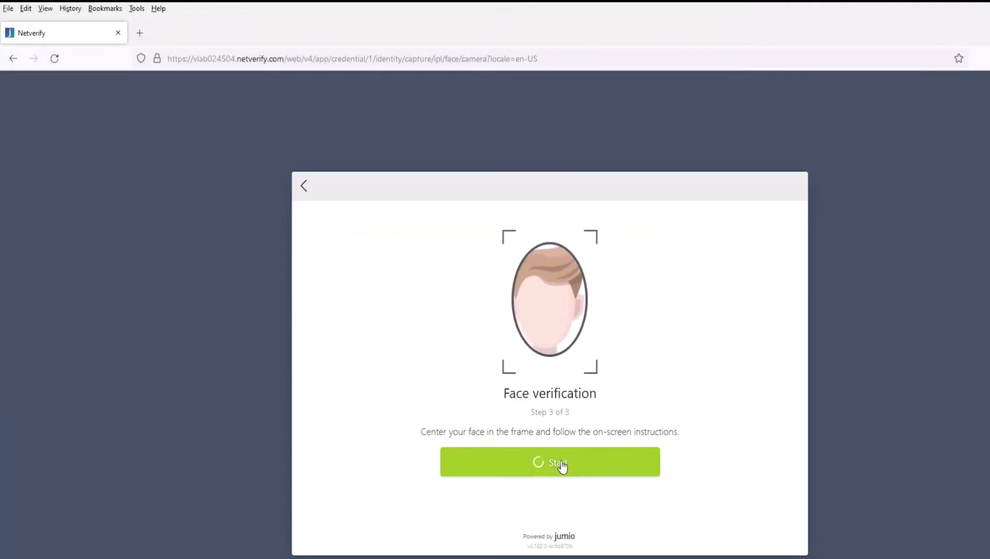
- Begin face verification, allow the site to use the webcam, and capture the face
click(562, 467)
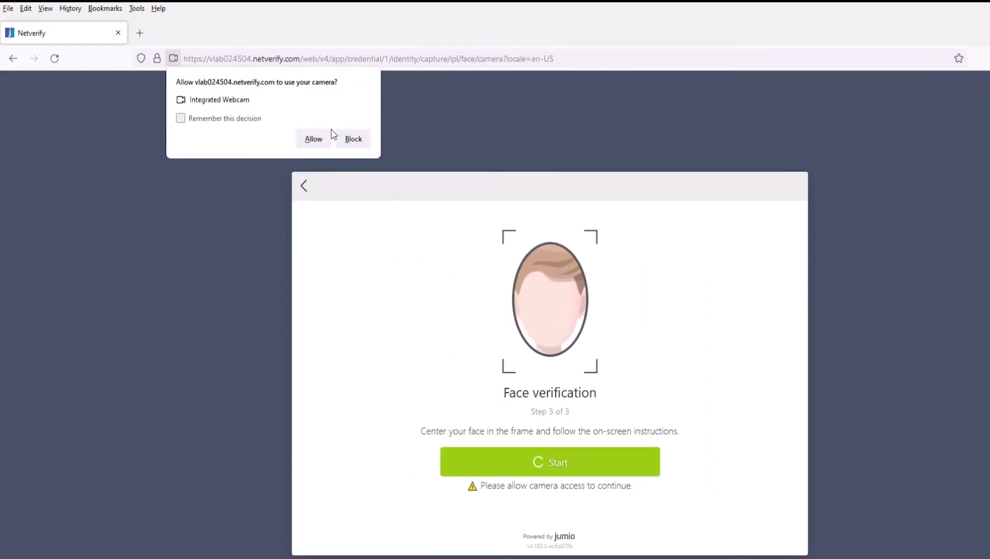
click(312, 139)
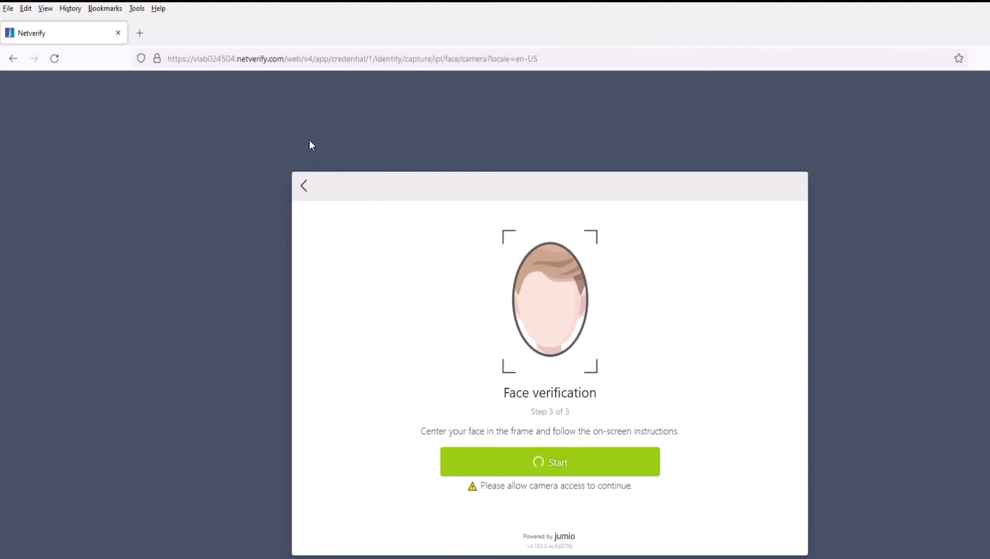
click(545, 468)
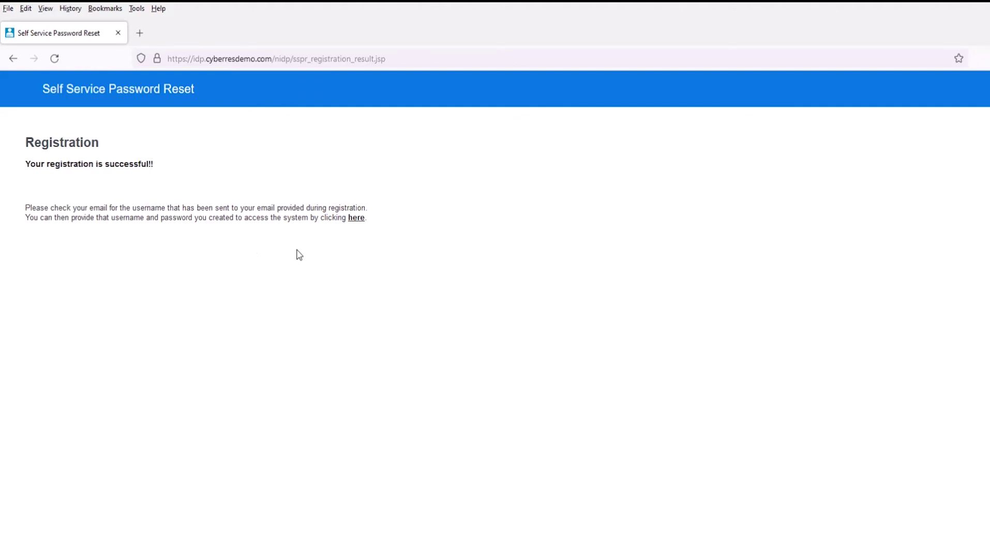
- Sign in to the Utopia Insurance portal with the newly registered username and password
click(357, 218)
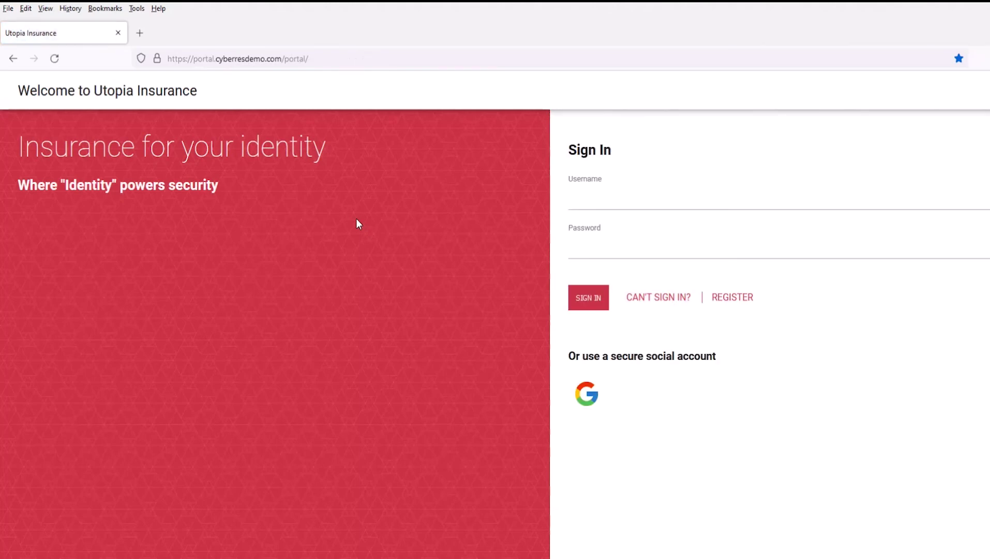
click(597, 203)
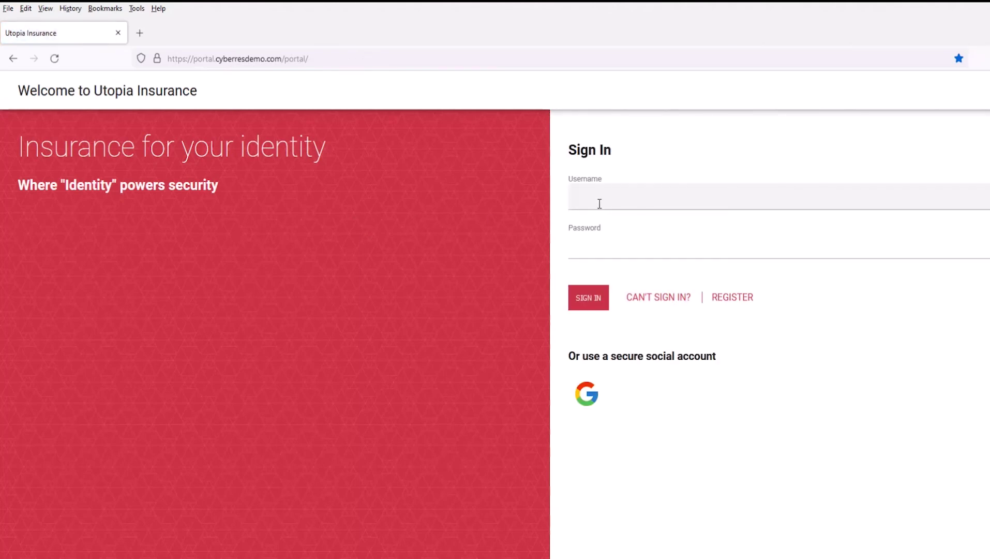
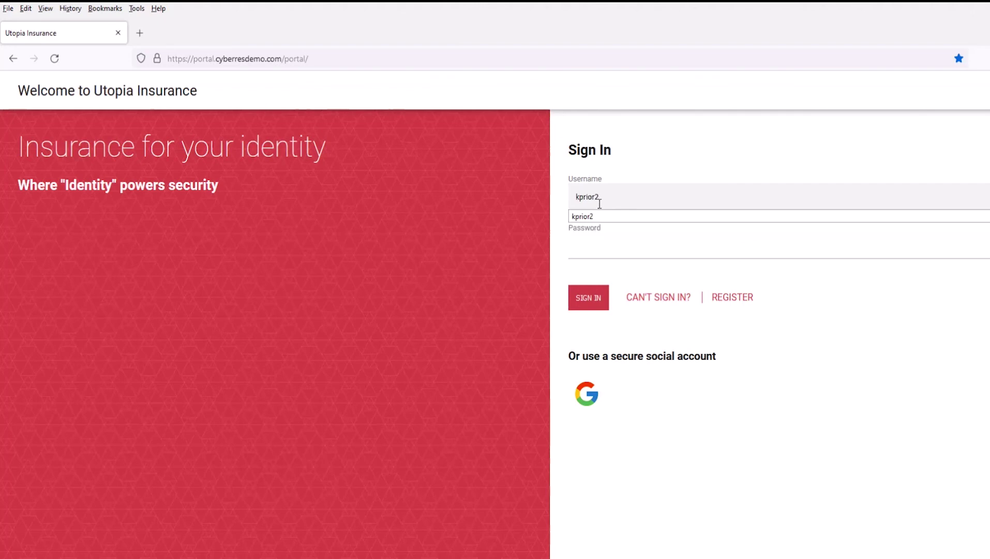
key(Tab)
text(••••)
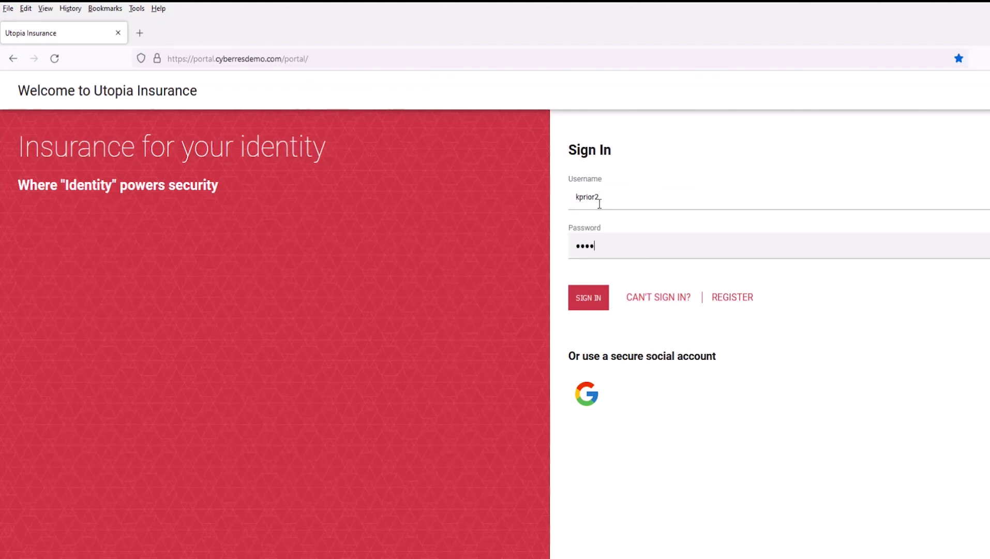
text(••••••)
click(587, 303)
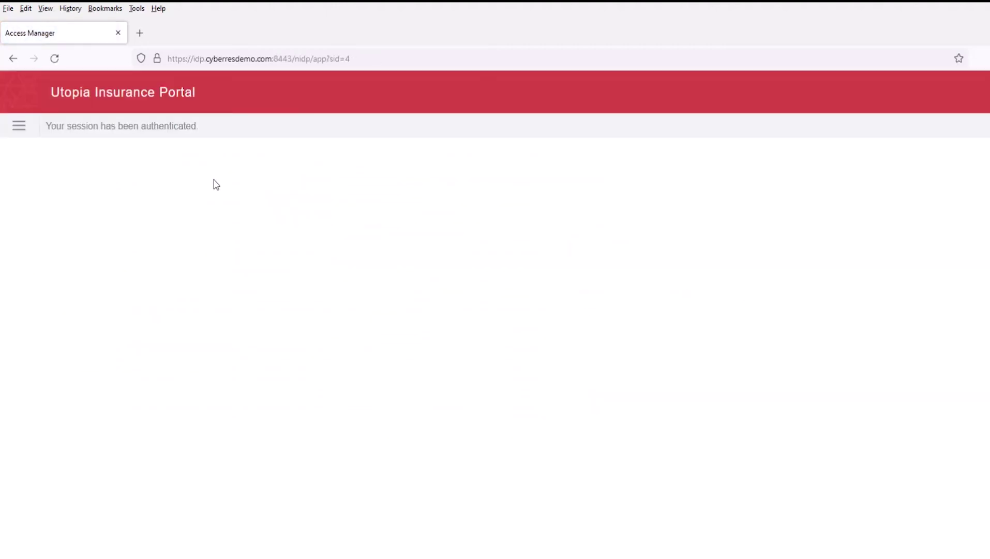